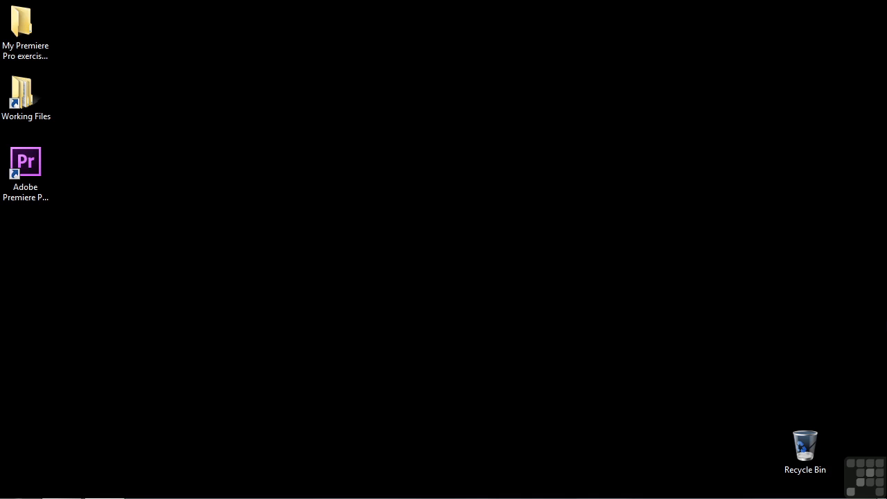
Open the project 1502-explaining track matte key.prproj from the projects folder inside Working Files.
double_click(22, 93)
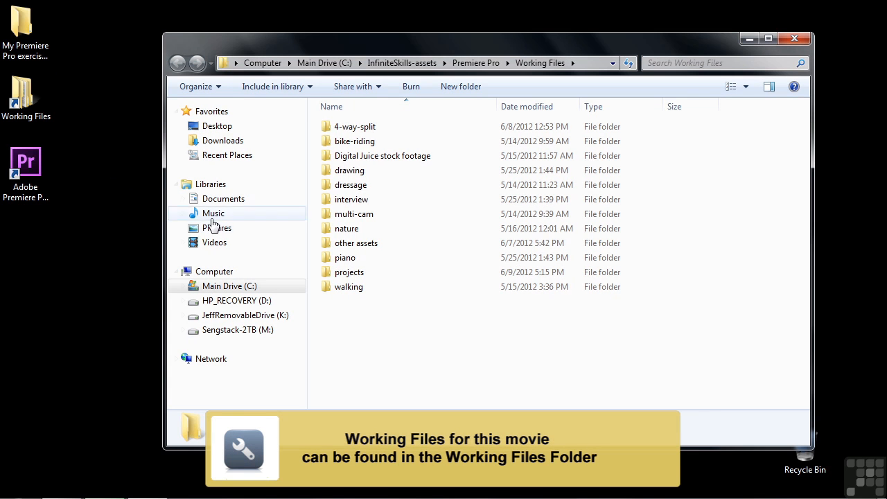
double_click(346, 272)
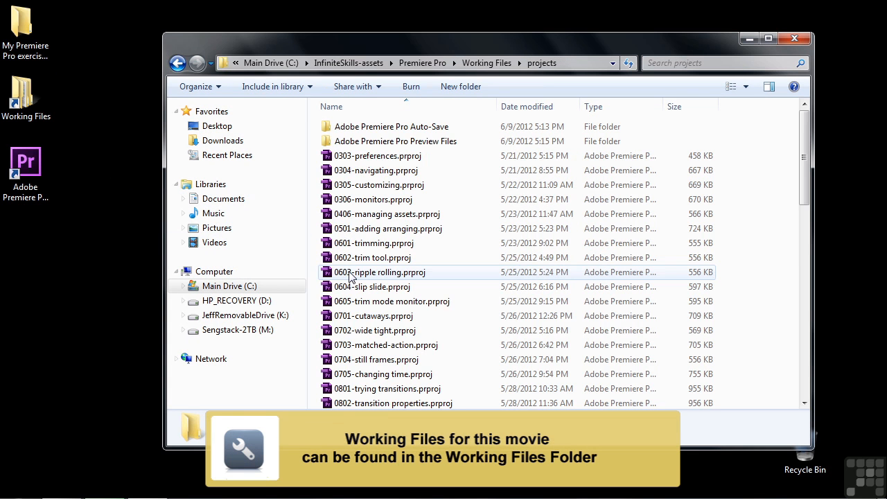
drag(806, 189, 805, 382)
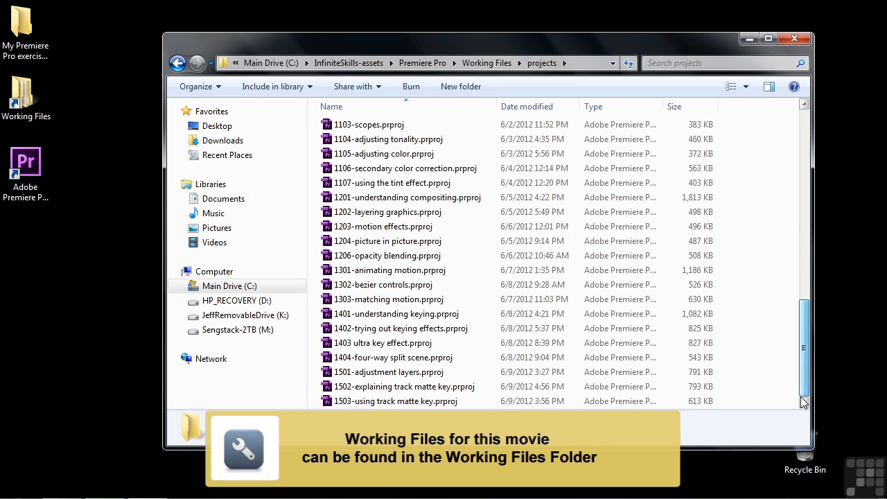
double_click(404, 387)
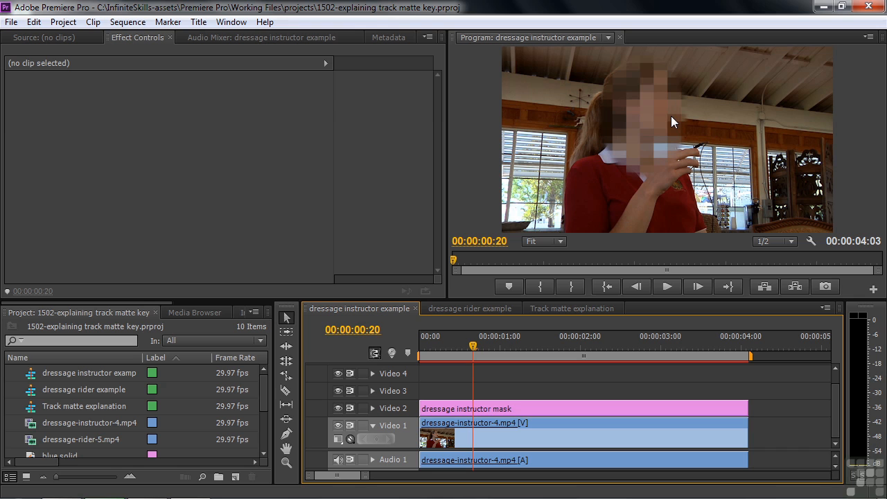
Apply the Mosaic effect to the dressage-instructor-4.mp4 clip on Video 1 of the dressage instructor example sequence.
click(495, 306)
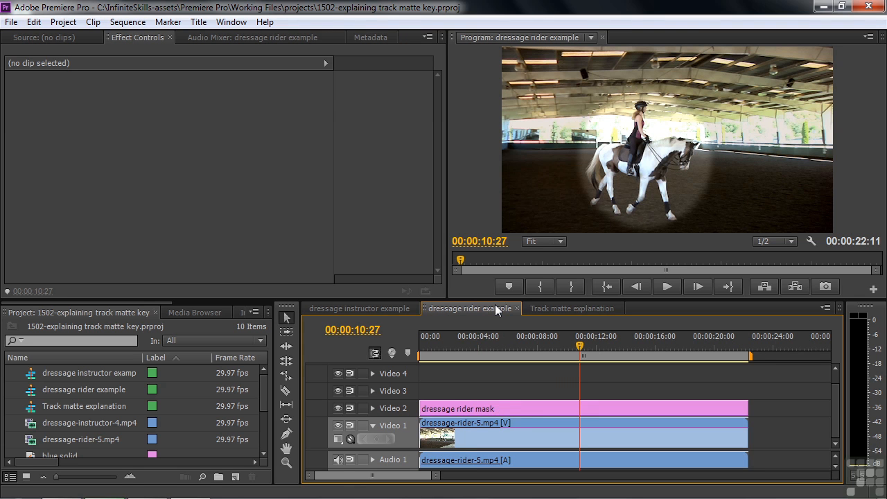
click(389, 307)
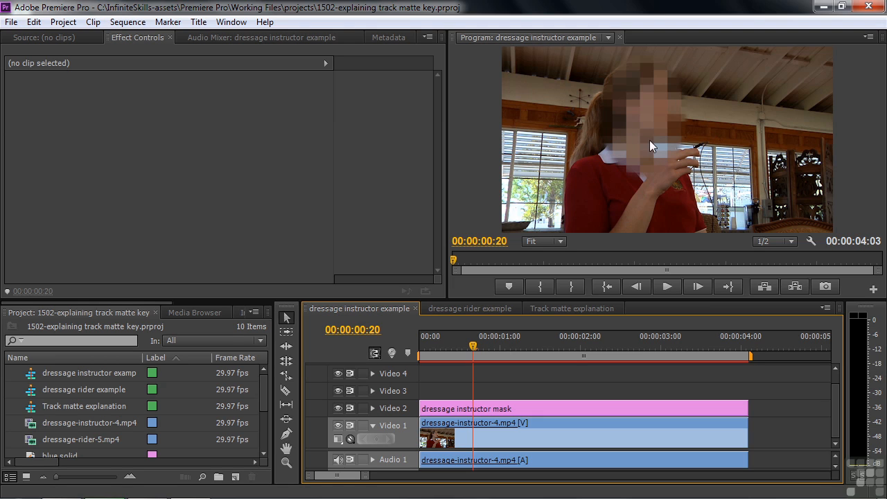
click(463, 438)
drag(160, 307, 283, 311)
click(139, 312)
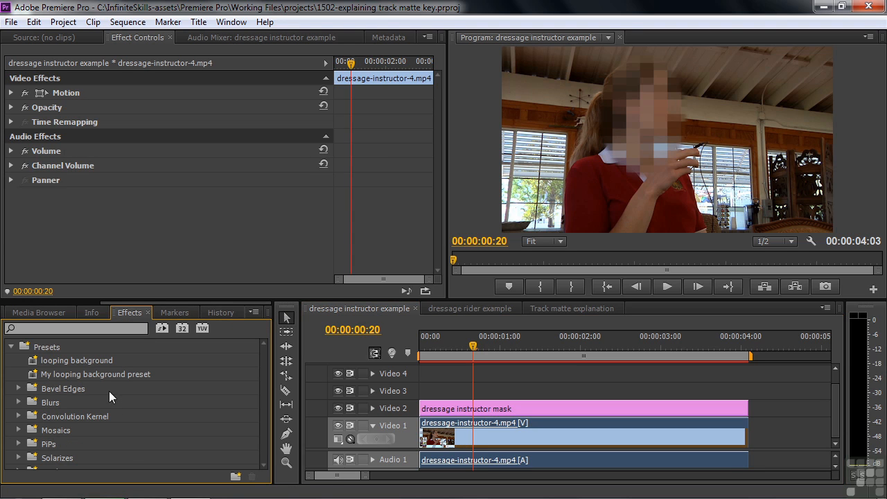
click(52, 330)
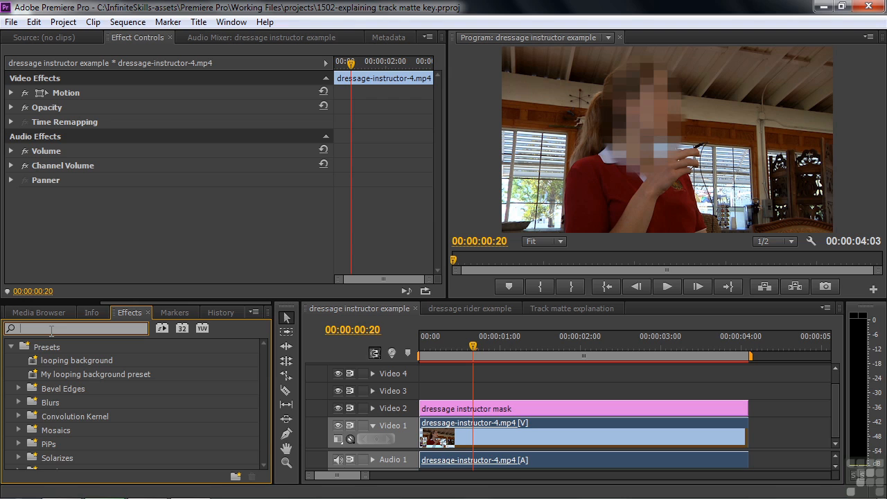
text(mos)
drag(43, 460, 471, 438)
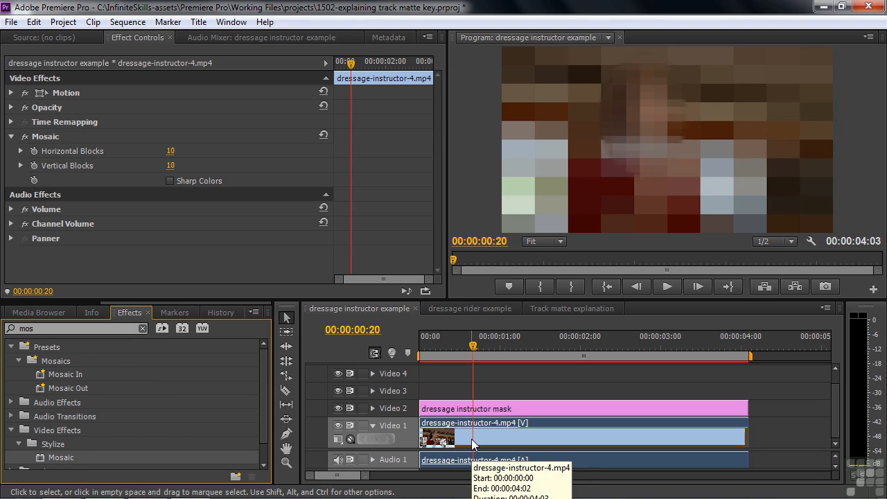
Disable the Gaussian Blur and Mosaic effects on the dressage instructor mask clip.
click(528, 404)
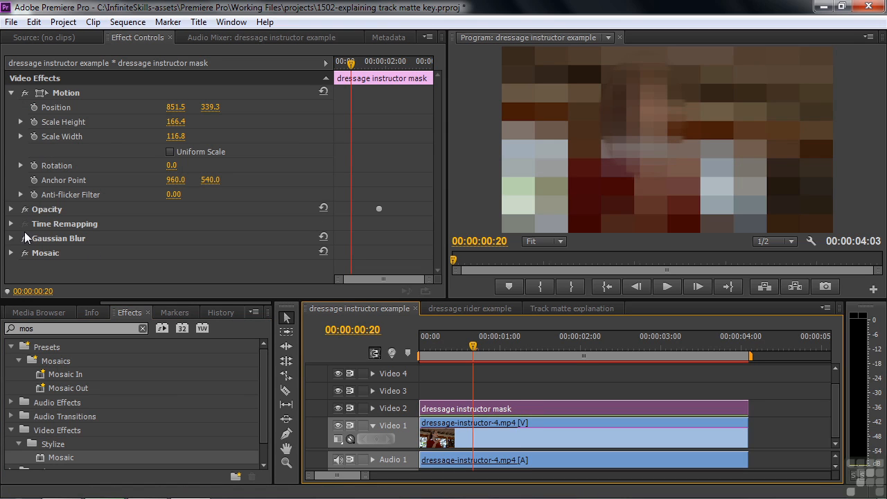
click(25, 253)
click(25, 253)
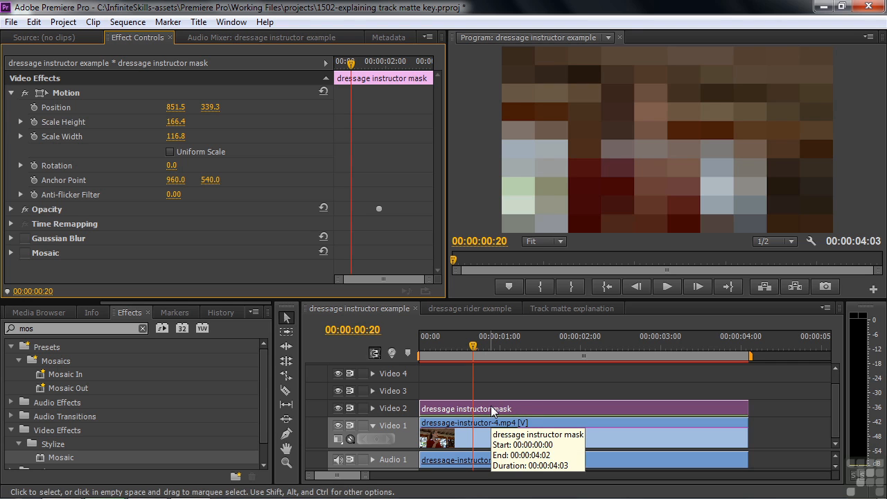
Open the dressage rider mask title from the dressage rider example sequence and replace its circle's shadow with the radial gradient fill.
click(466, 306)
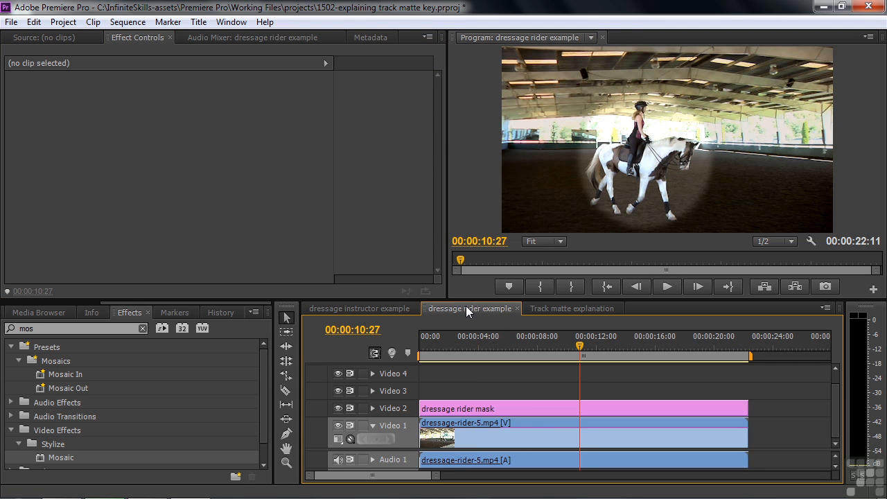
drag(538, 346, 568, 346)
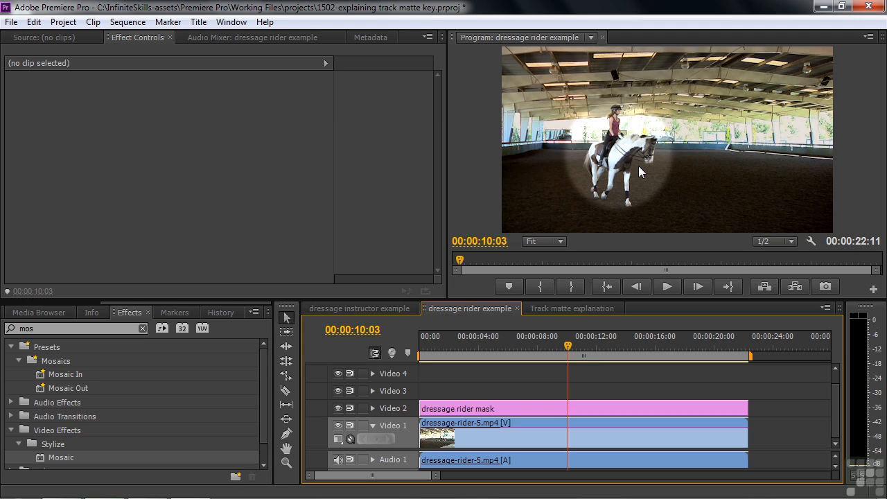
double_click(551, 406)
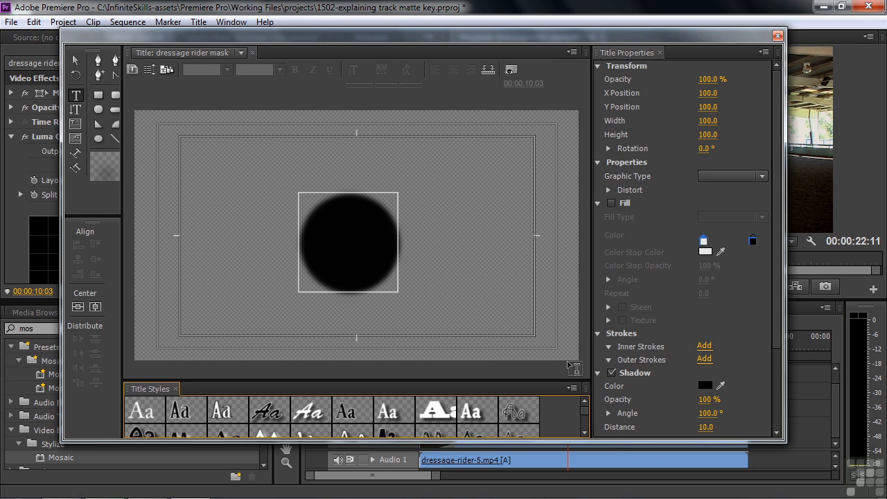
click(610, 373)
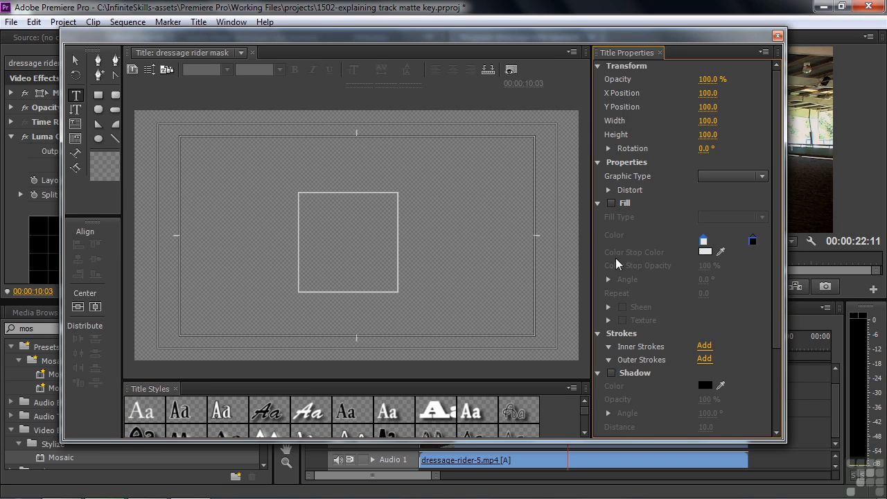
click(611, 203)
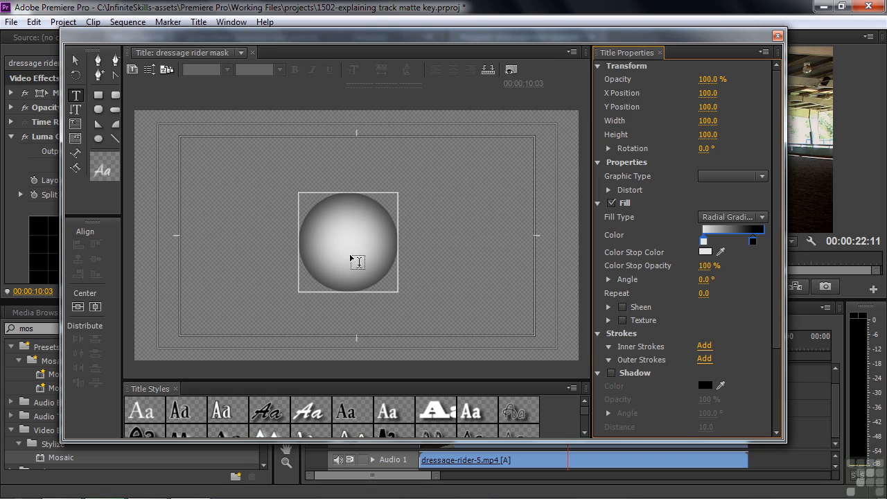
Set the black gradient stop's opacity to 47%, shift it toward the white stop, and close the title.
click(753, 241)
drag(704, 266, 657, 267)
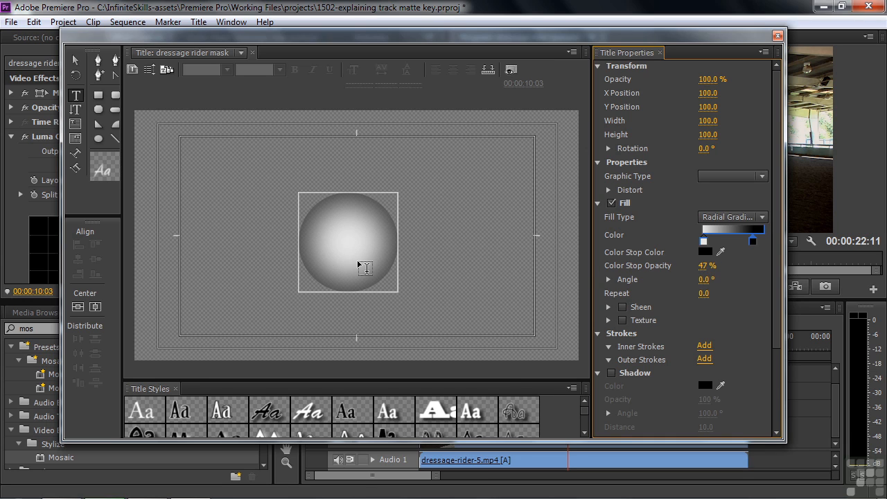
drag(753, 241, 739, 241)
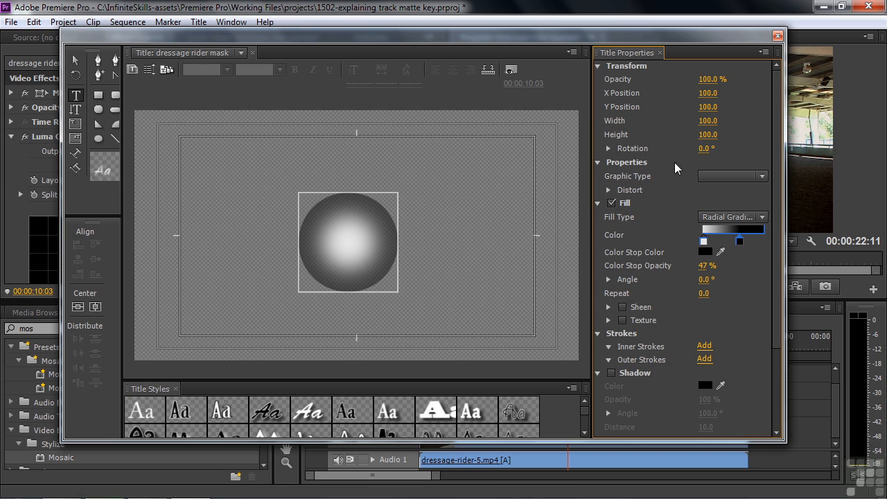
click(777, 35)
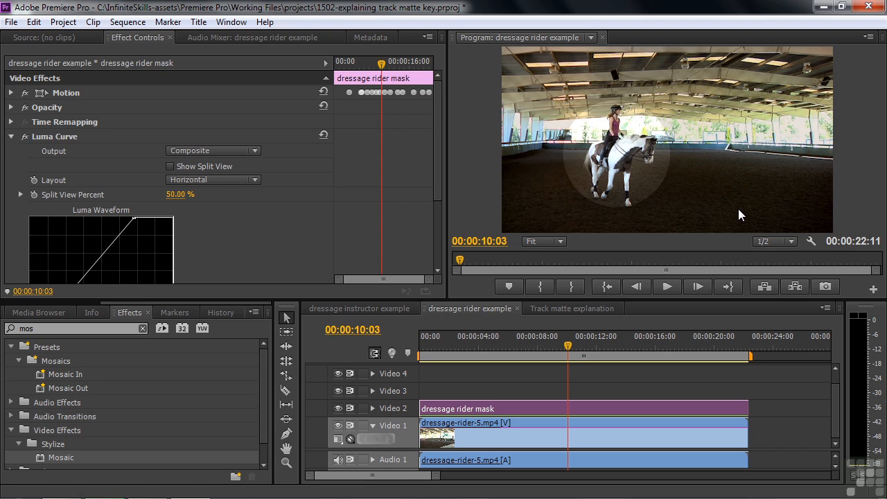
Place the red solid at the start of Video 1 in the Track matte explanation sequence and fit the sequence in the timeline.
click(556, 309)
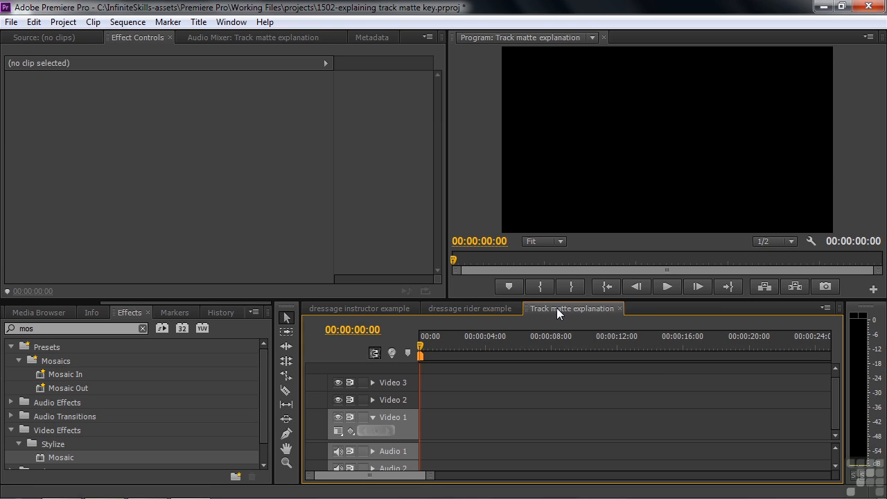
drag(208, 301, 58, 301)
click(51, 312)
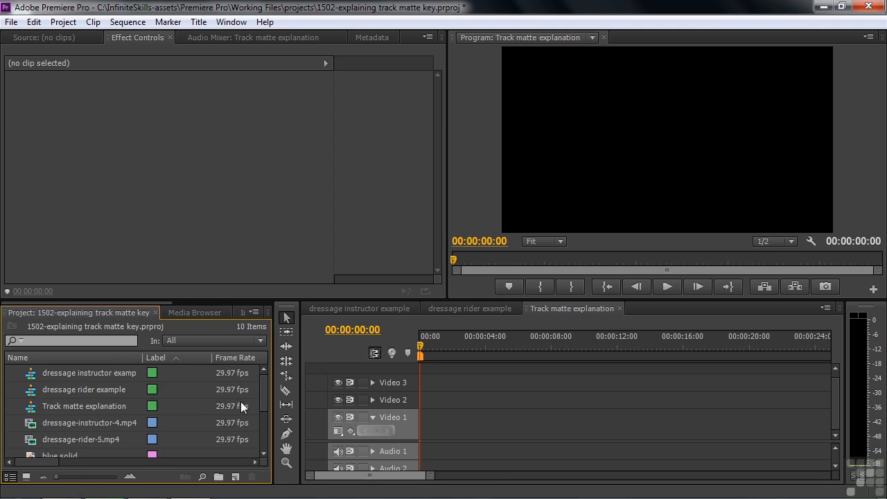
drag(263, 385, 264, 424)
drag(36, 441, 406, 426)
key(backslash)
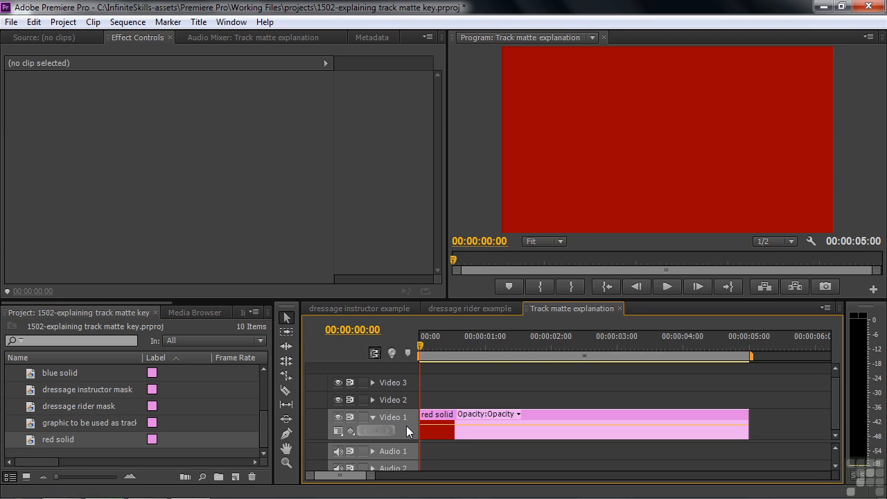
Stack the blue solid on Video 2 and the graphic to be used as track matte on Video 3 above the red solid.
drag(381, 441, 381, 463)
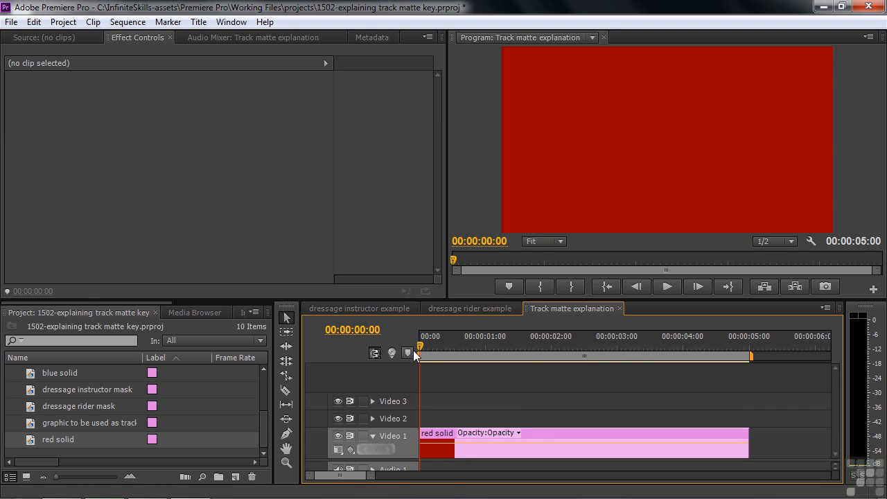
drag(419, 344, 416, 400)
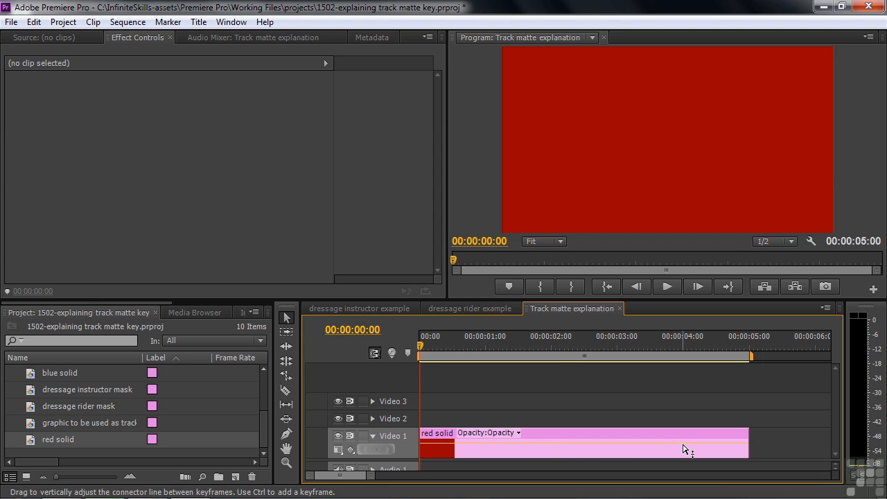
drag(33, 374, 491, 416)
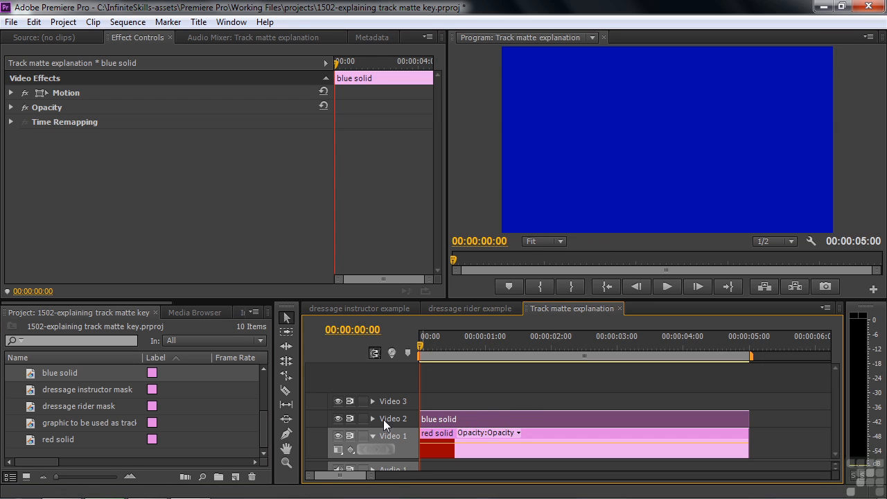
click(338, 420)
click(338, 420)
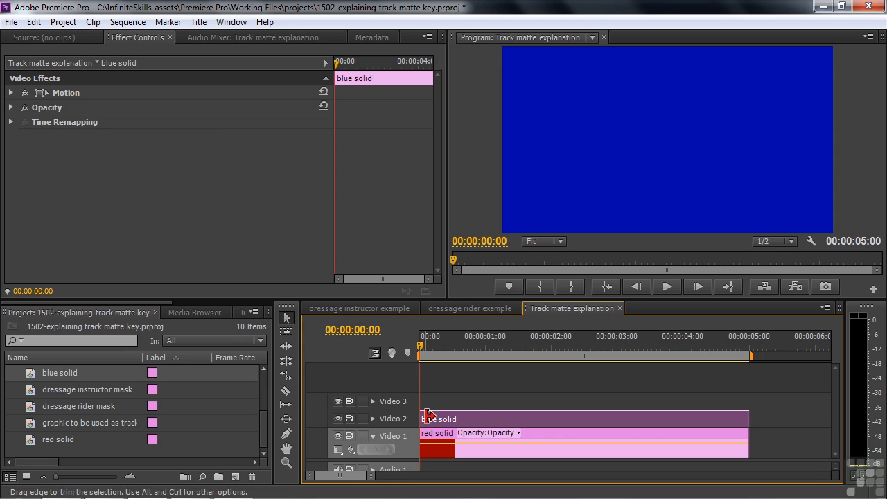
drag(33, 421, 491, 405)
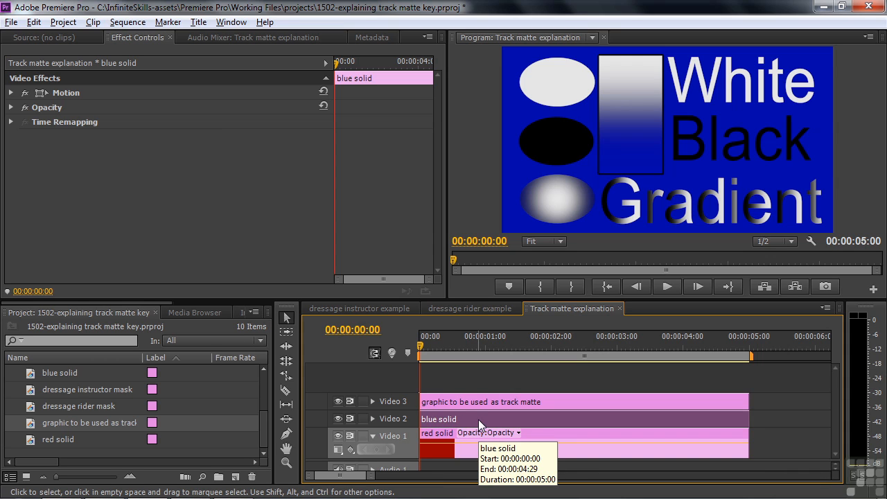
Apply the Track Matte Key effect to the blue solid clip on Video 2 and check its available matte tracks.
click(39, 324)
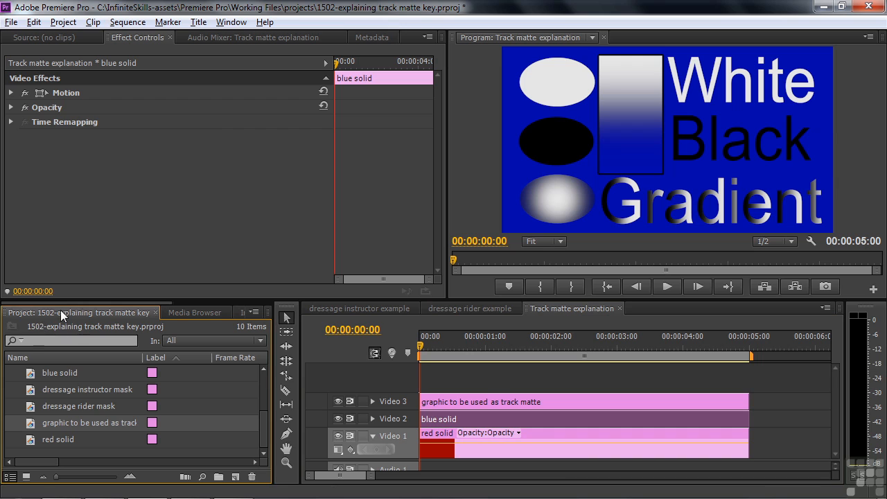
drag(52, 302, 154, 312)
click(138, 312)
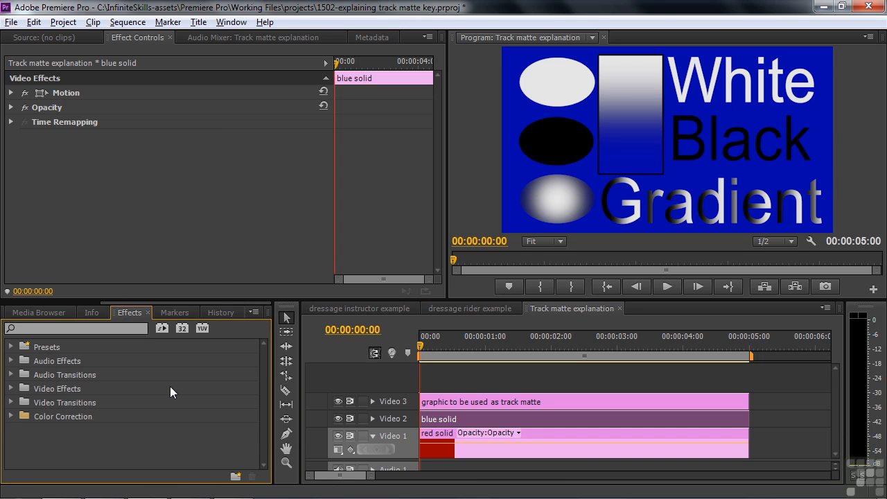
click(10, 388)
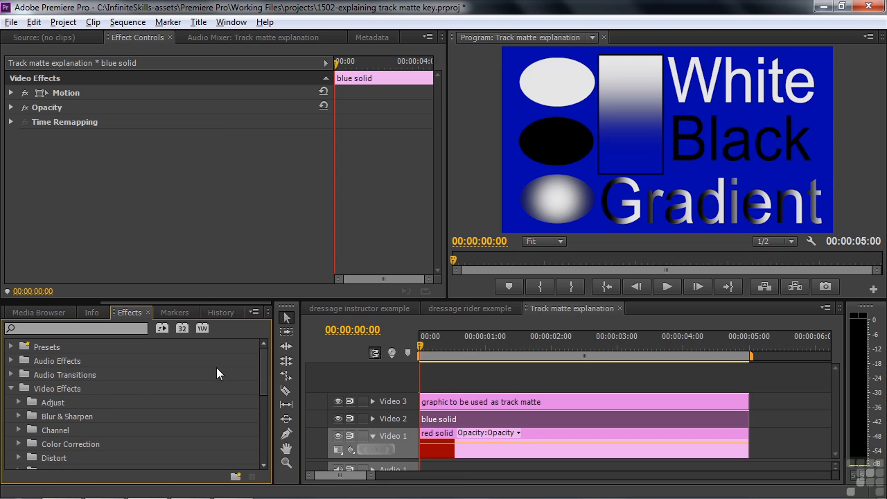
drag(260, 366, 211, 395)
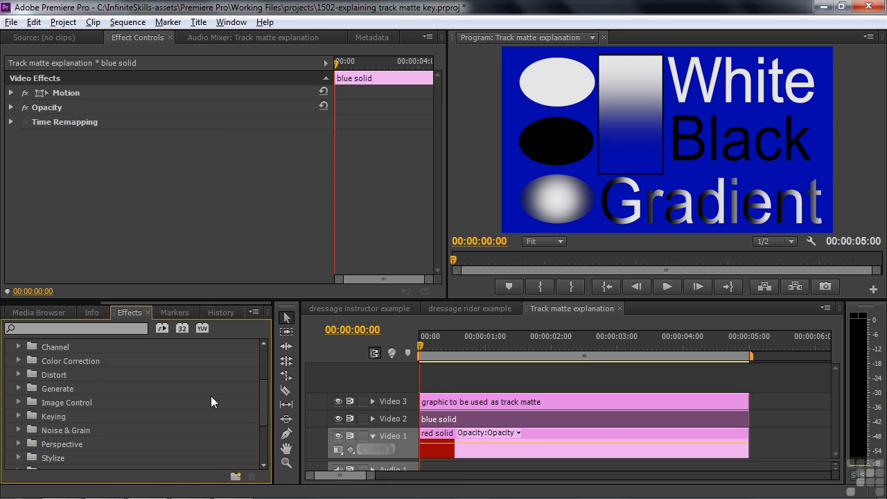
click(18, 415)
drag(265, 392, 264, 449)
click(11, 462)
drag(259, 424, 261, 456)
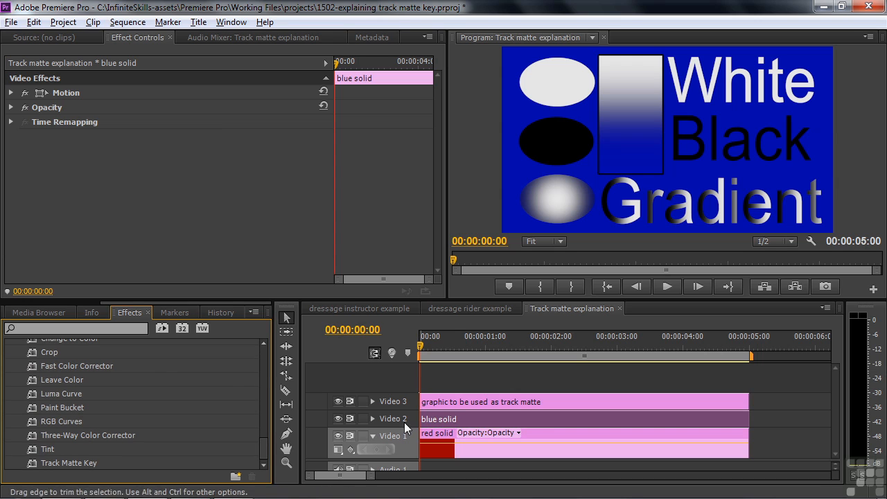
double_click(33, 463)
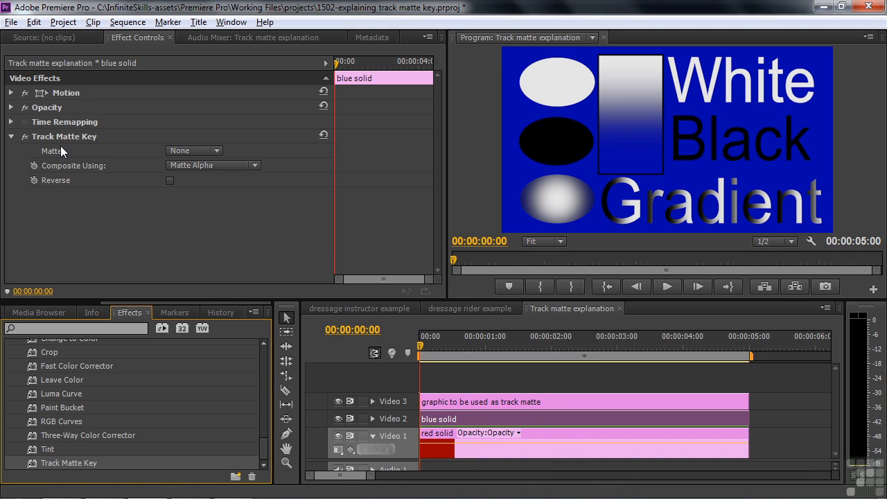
click(214, 152)
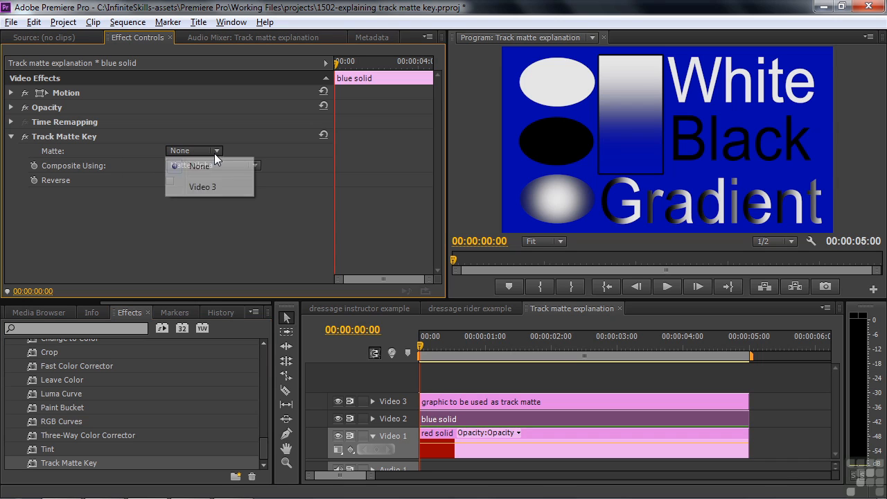
click(214, 209)
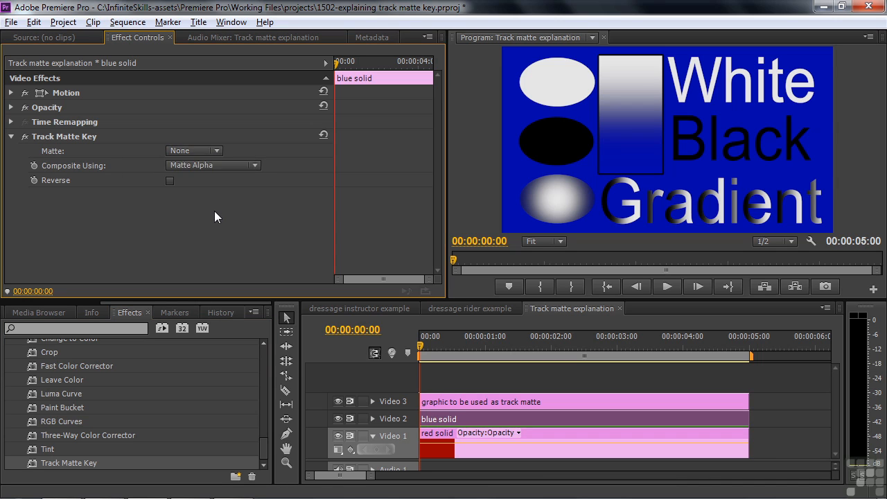
Move the matte graphic up to Video 4 and set the blue solid's Track Matte Key matte to Video 4.
click(550, 401)
drag(550, 399, 548, 386)
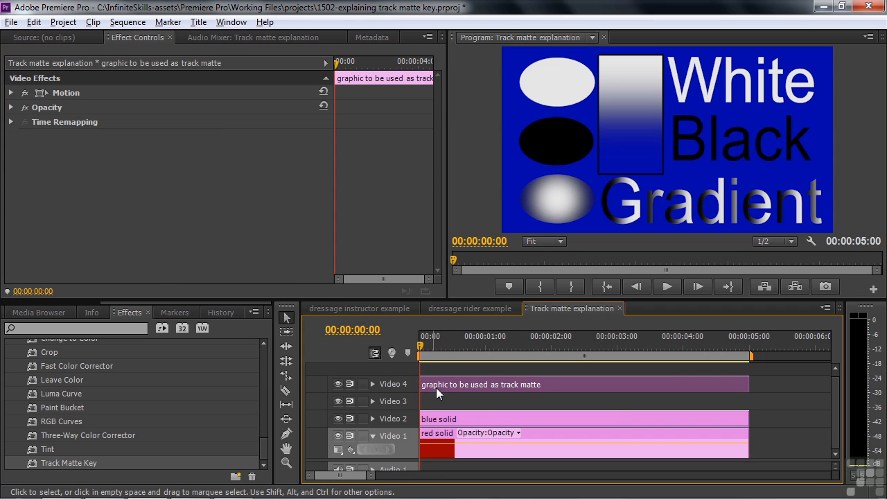
click(475, 416)
click(194, 150)
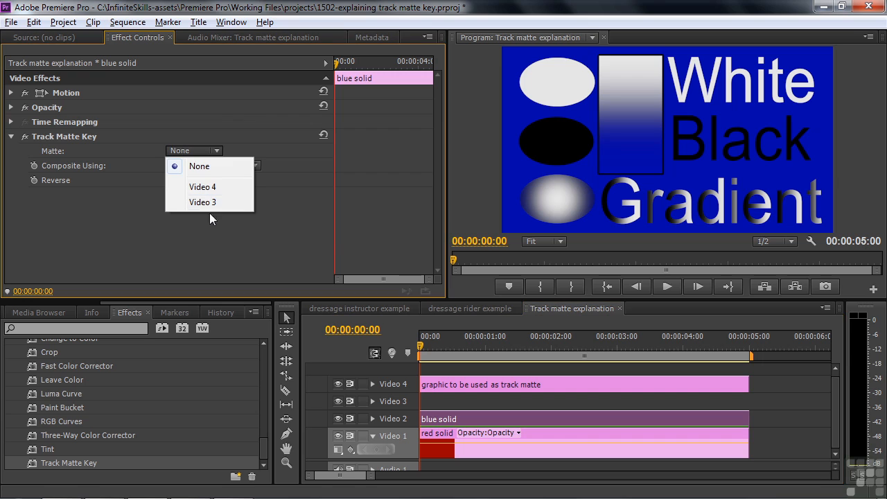
click(208, 189)
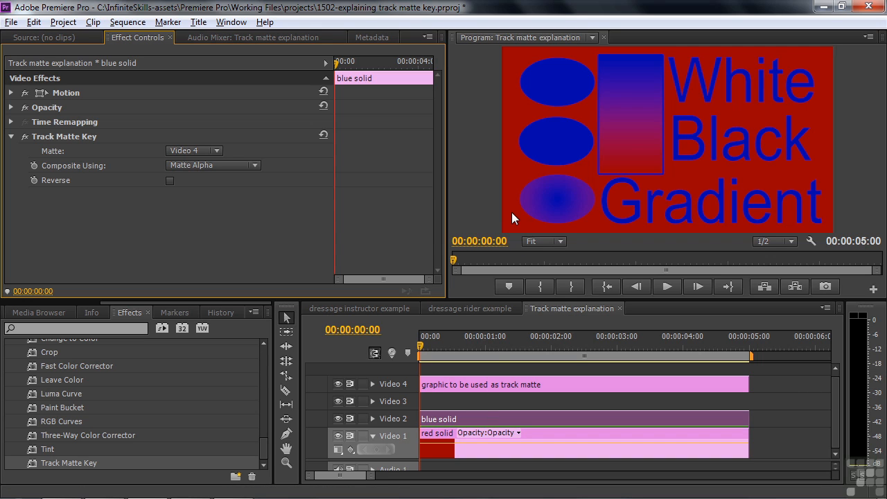
Preview the blue solid's alpha matte with Reverse enabled, compare it with Track Matte Key bypassed, and disable Reverse again.
click(168, 180)
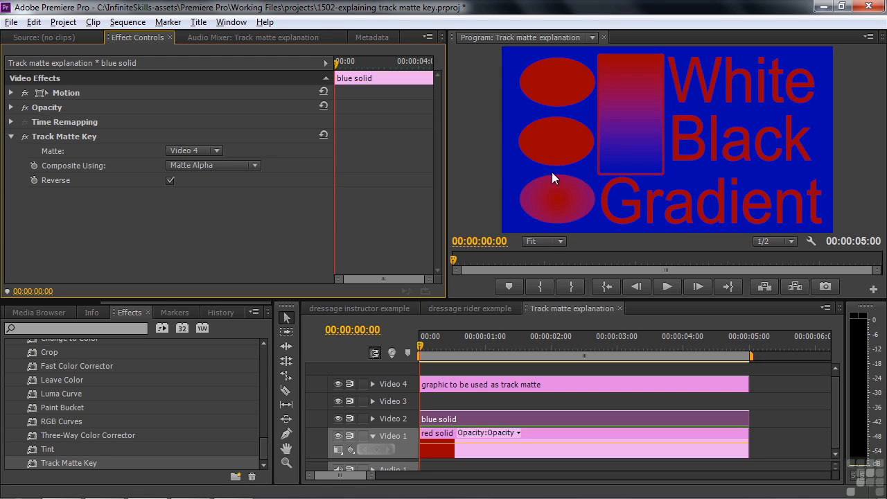
click(25, 136)
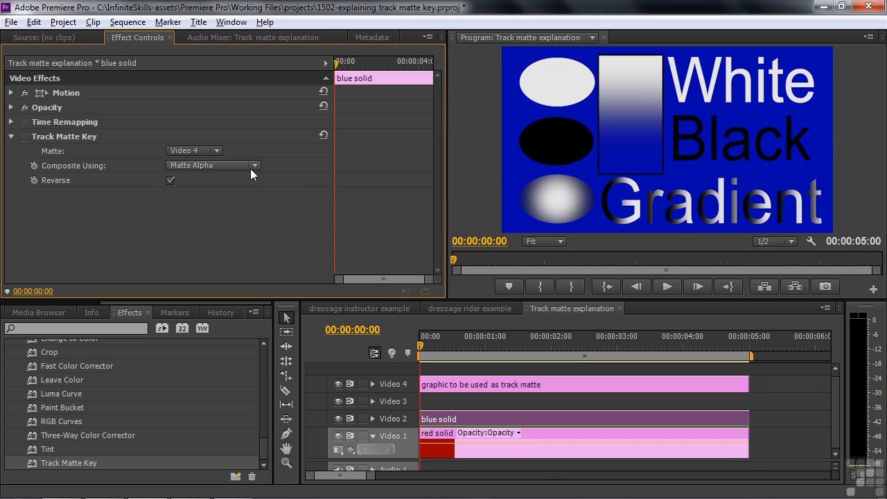
click(25, 137)
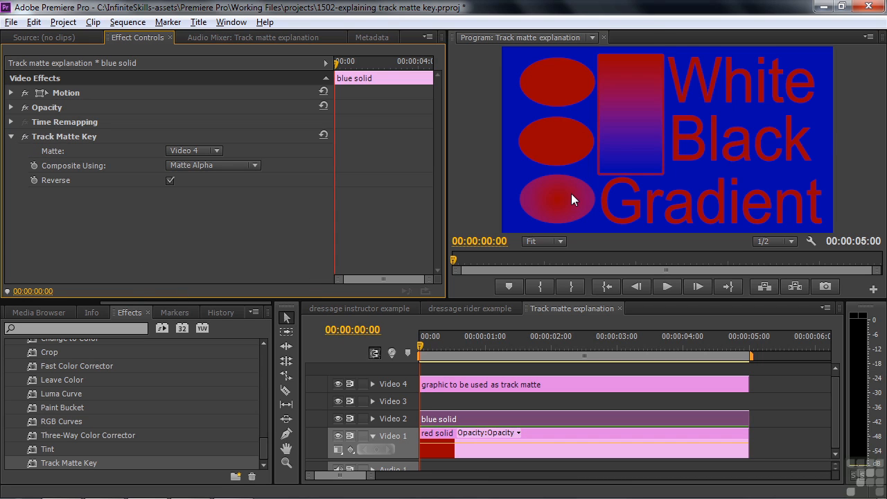
click(169, 181)
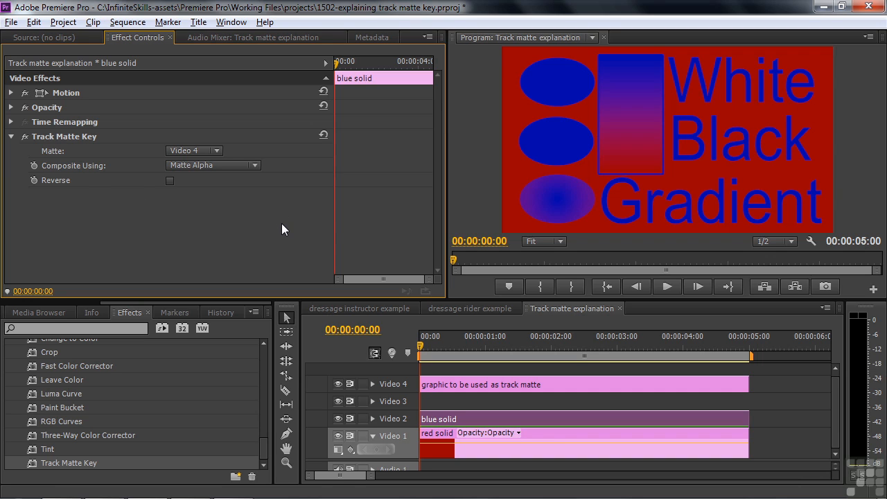
Check the Composite Using options and compare the image with Track Matte Key bypassed and enabled.
click(255, 164)
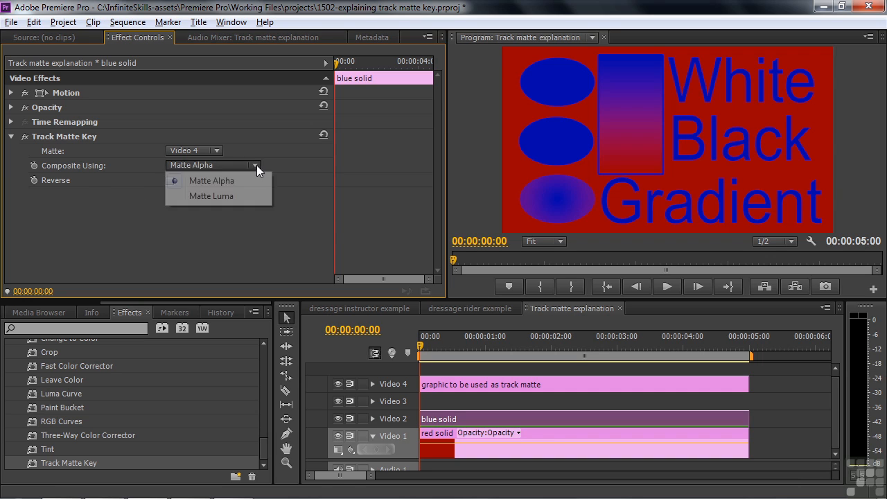
click(281, 224)
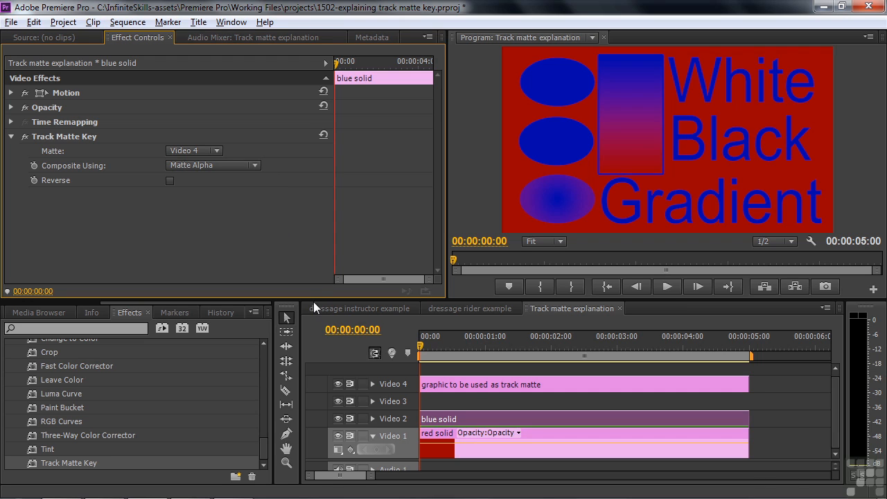
click(25, 137)
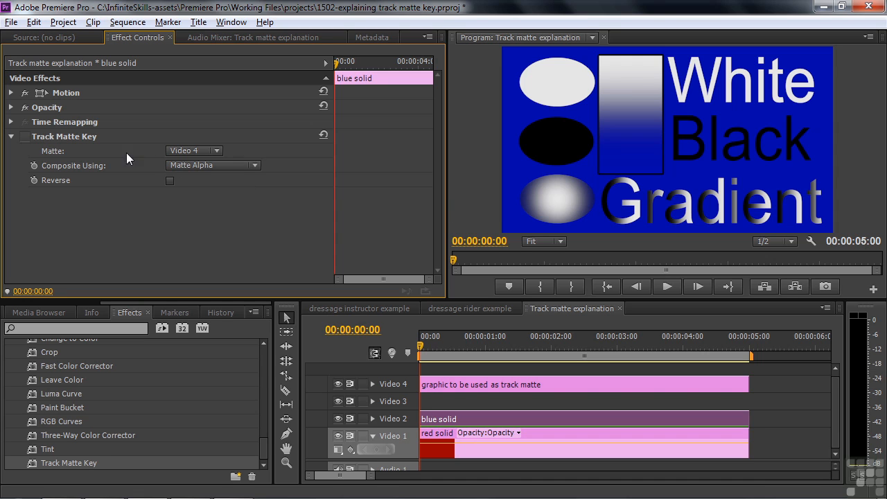
click(25, 135)
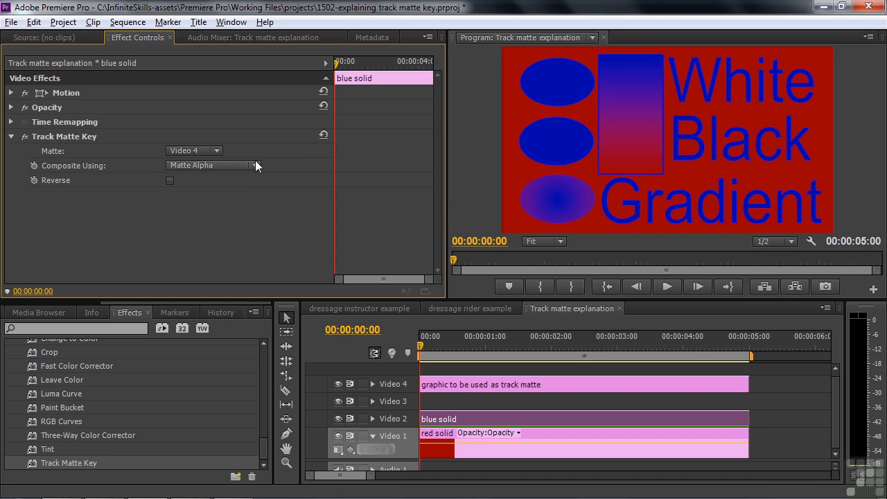
Set the Track Matte Key to composite using Matte Luma, and preview it with Reverse enabled before disabling Reverse again.
click(255, 165)
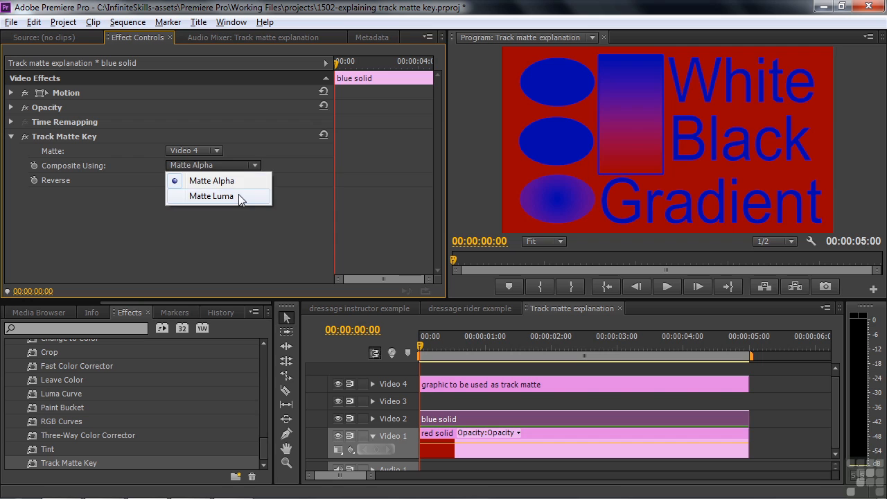
click(239, 199)
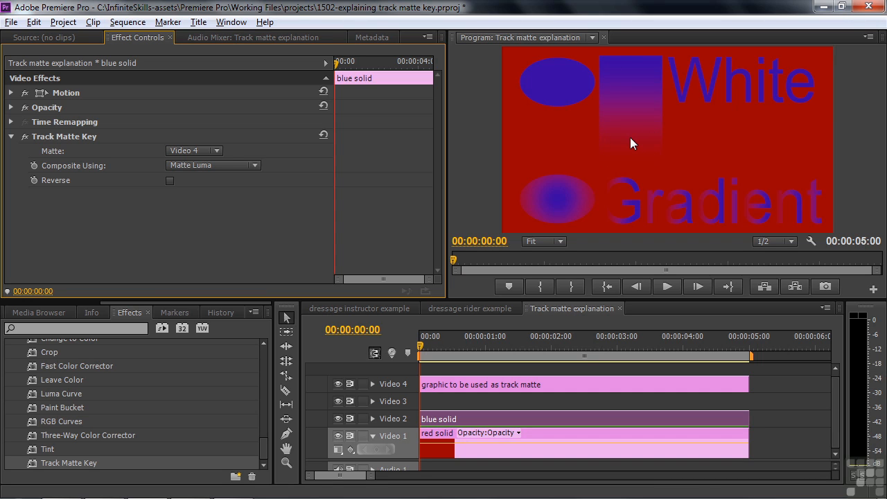
click(170, 181)
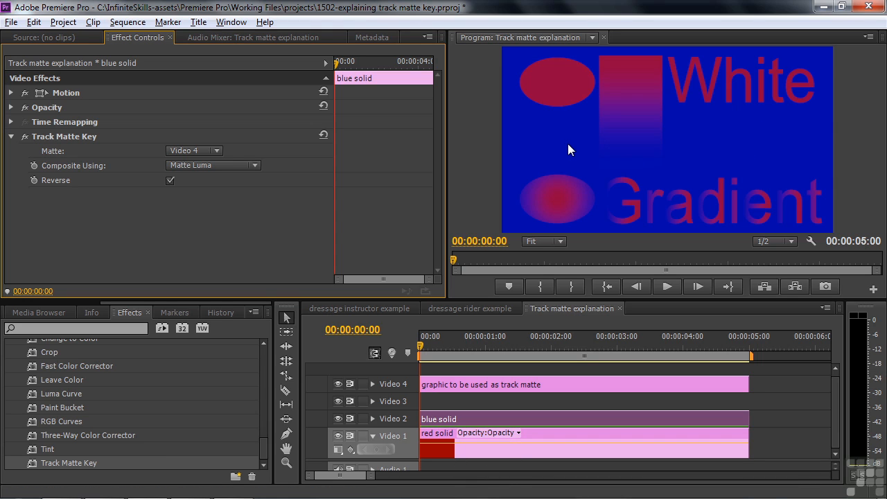
click(170, 180)
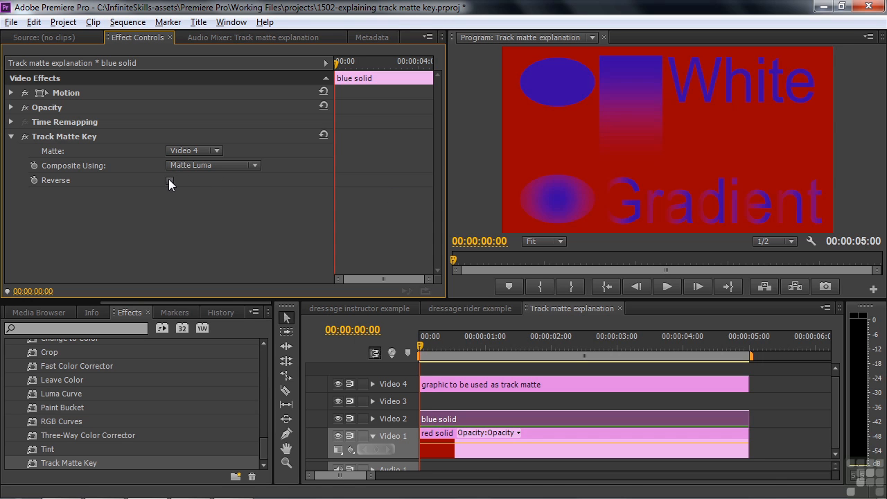
Reposition the matte graphic on Video 4 to about 915.8, 564.1 and scale it down to about 58.4.
click(550, 385)
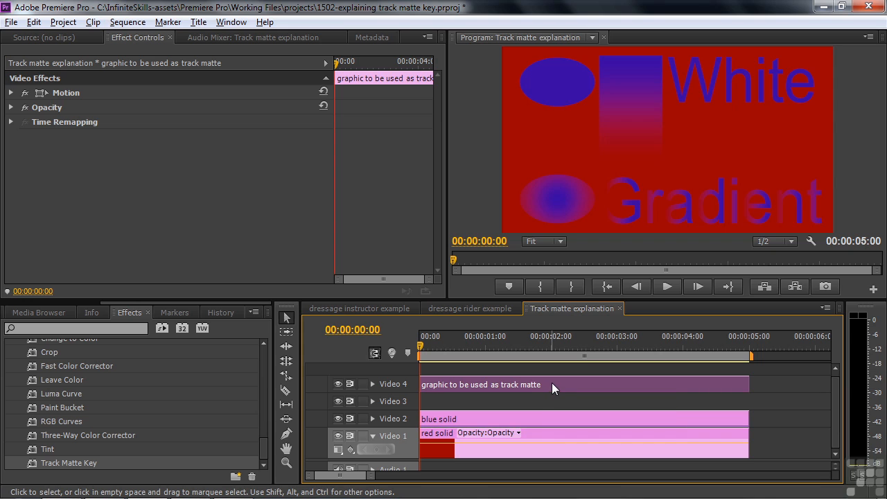
click(67, 93)
click(11, 93)
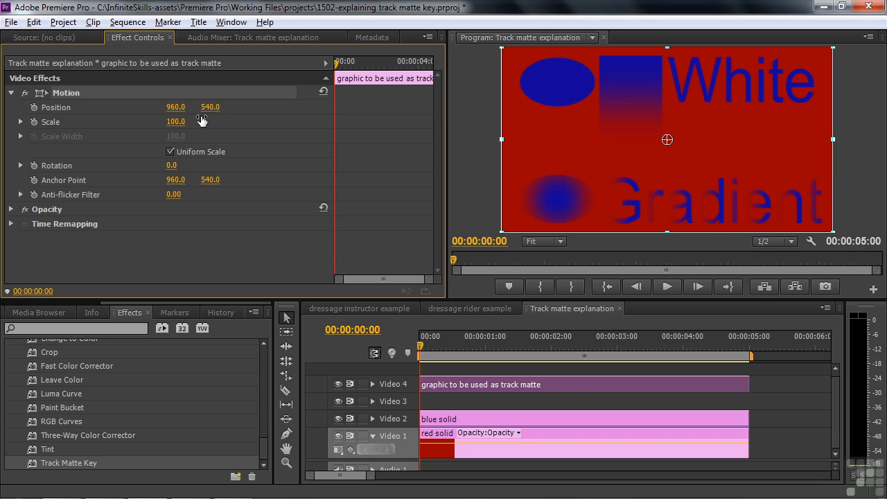
drag(563, 139, 504, 144)
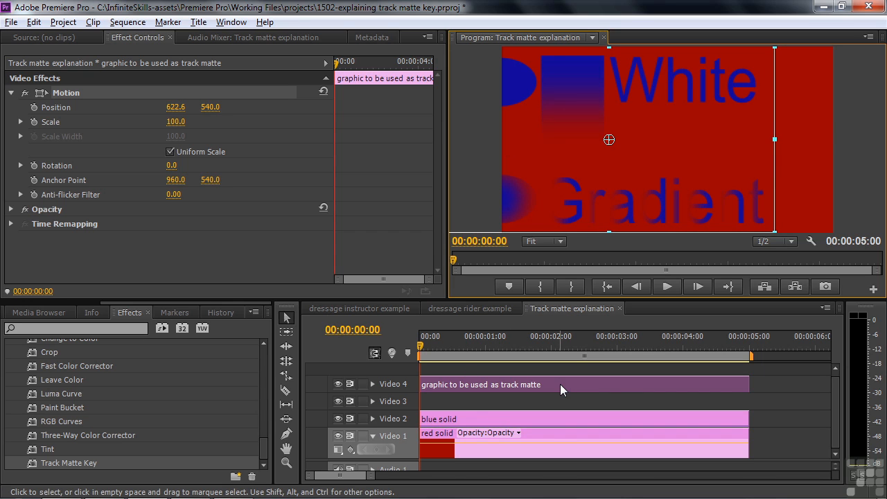
drag(662, 153, 709, 151)
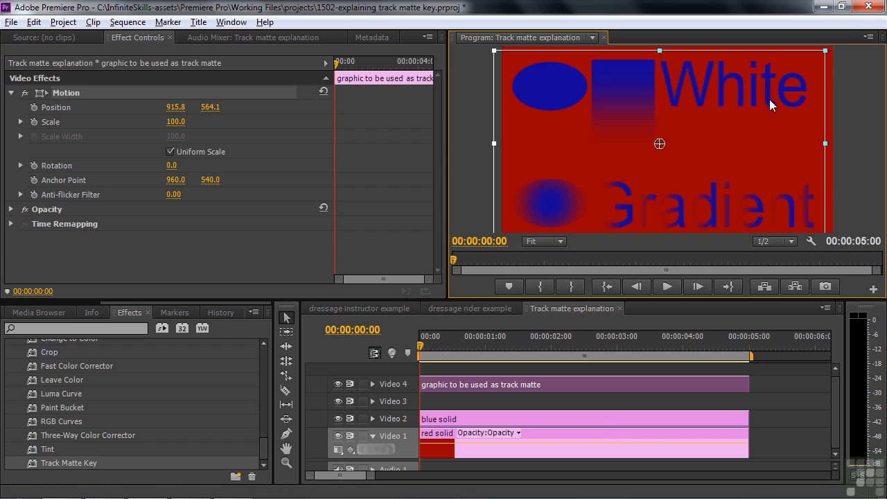
drag(824, 51, 794, 90)
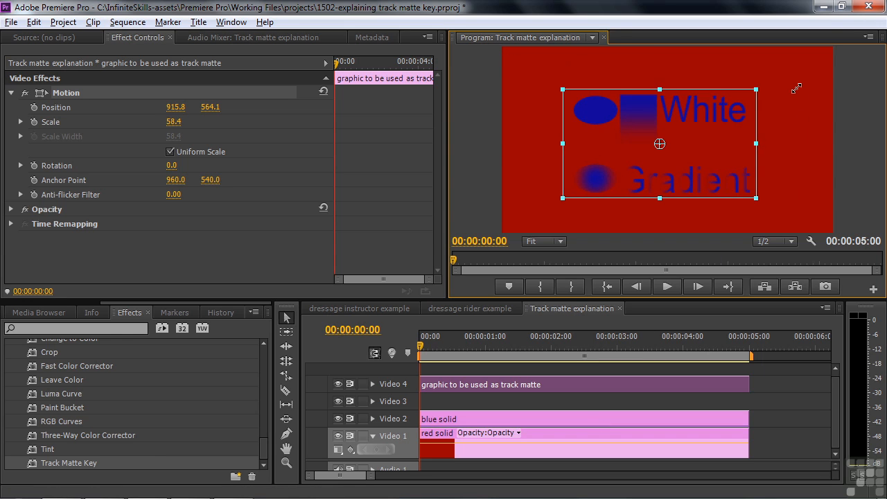
Apply Gaussian Blur to the matte graphic on Video 4 and set its Blurriness to 83.
click(554, 385)
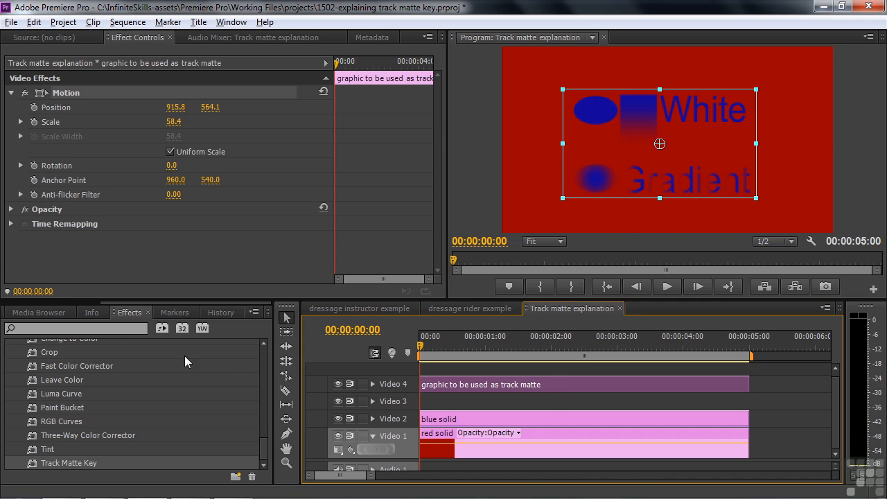
drag(258, 436, 260, 345)
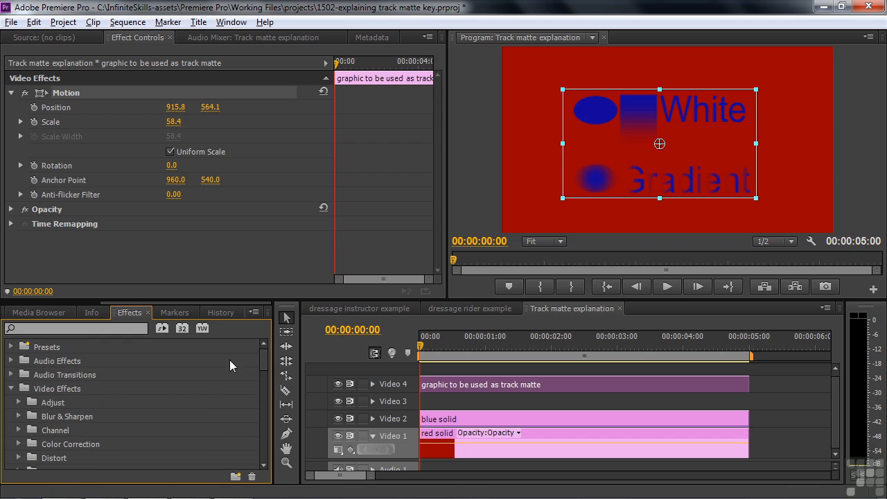
click(20, 416)
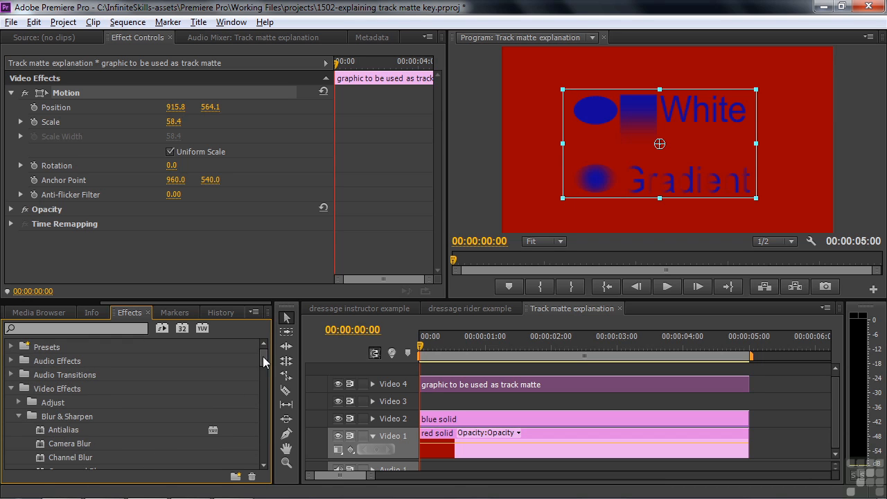
drag(264, 361, 263, 369)
double_click(42, 422)
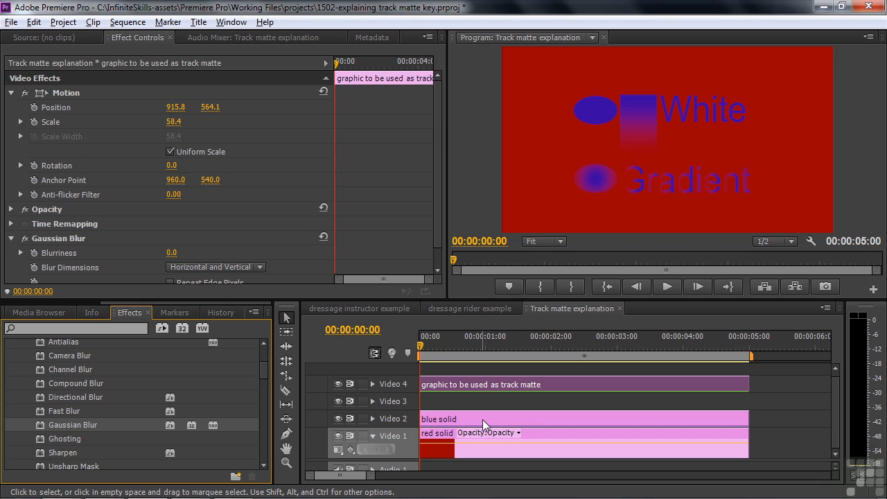
click(569, 385)
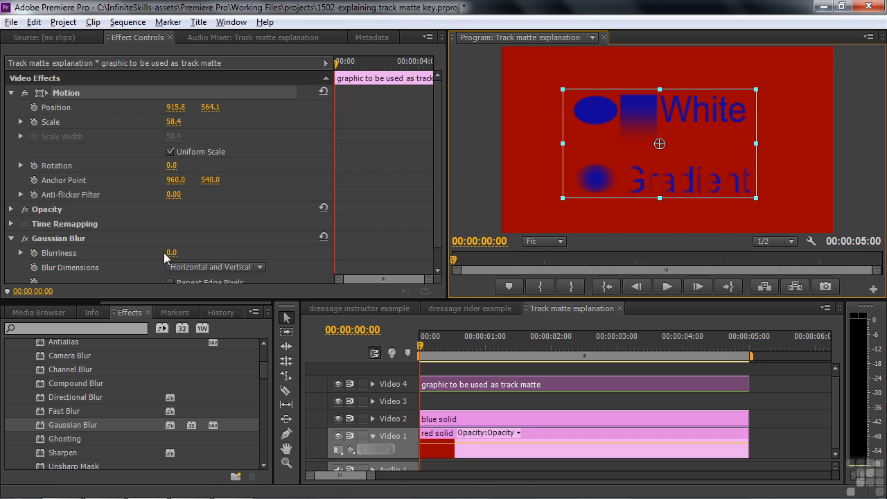
drag(171, 254, 230, 254)
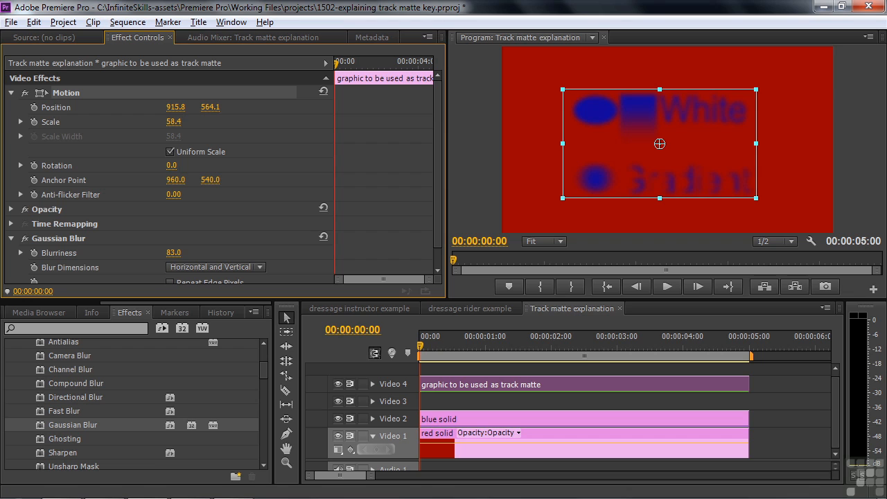
Compare the blurred matte with the blue solid's Track Matte Key bypassed and enabled again.
click(493, 420)
click(26, 137)
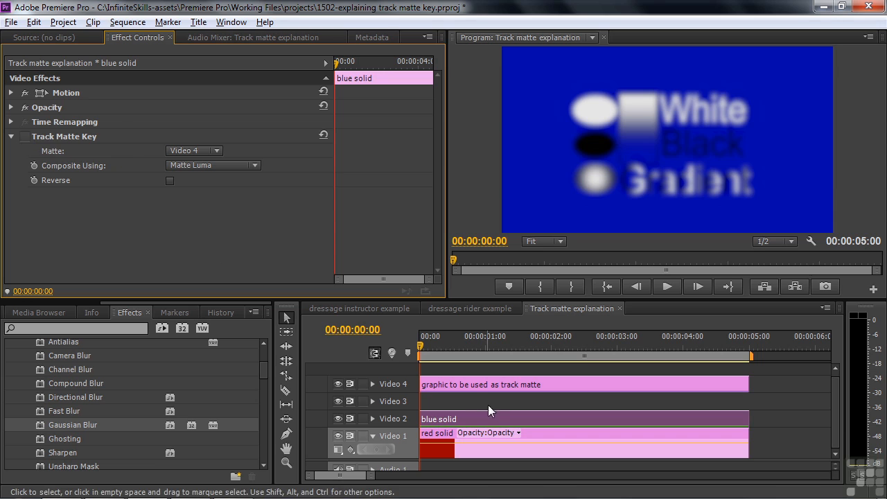
click(25, 136)
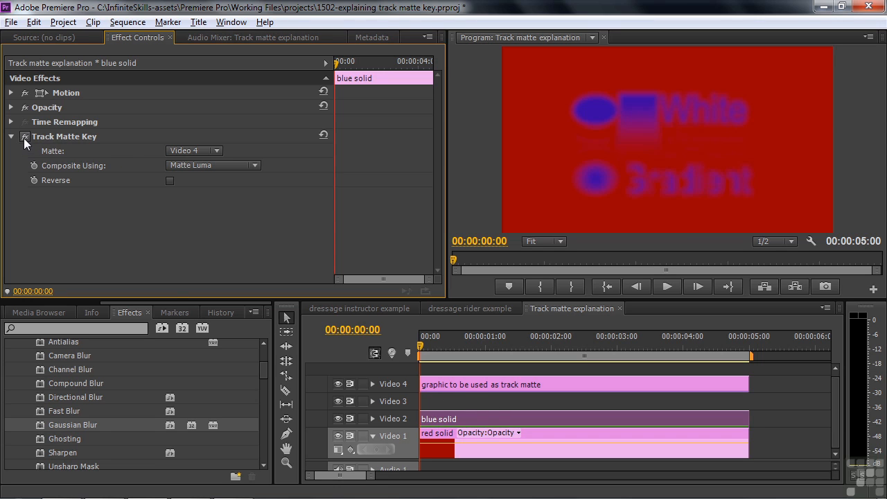